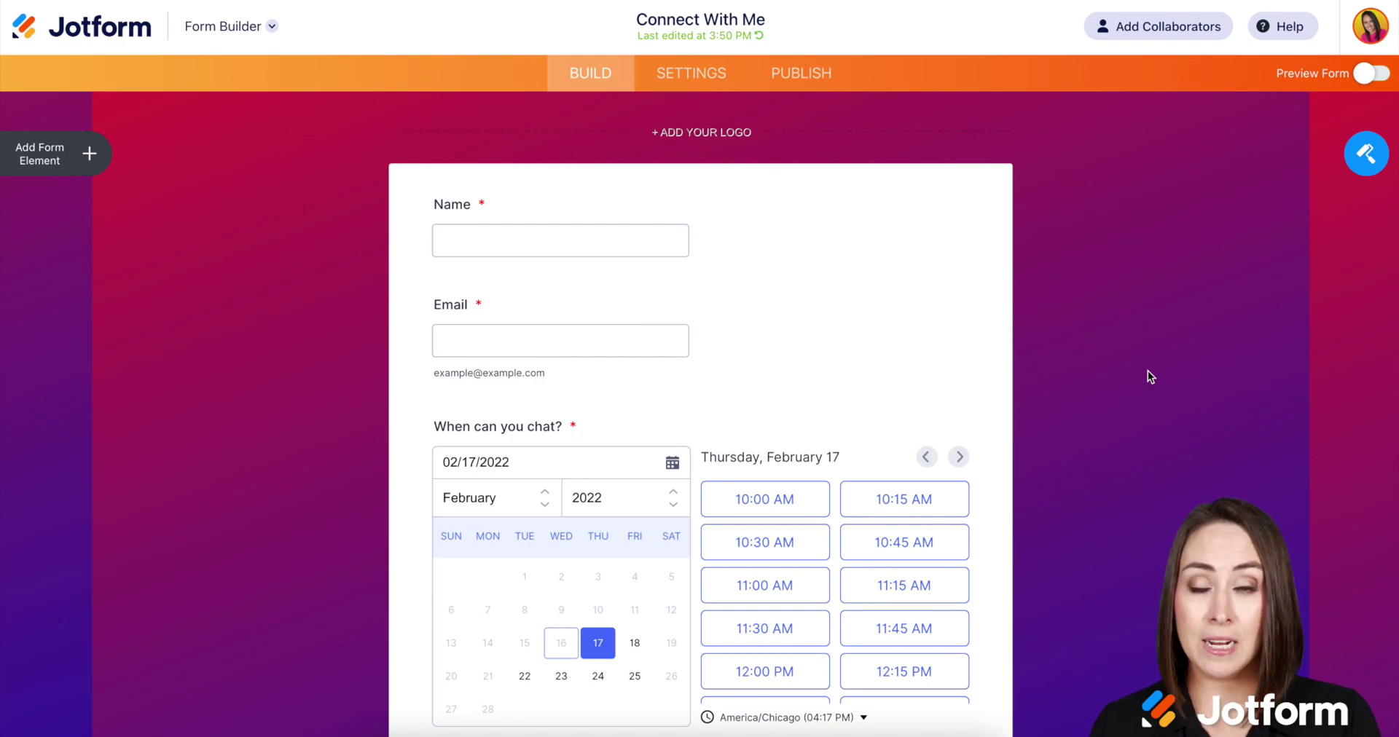
Step: Open the form's monday.com prefill in the publishing options and authenticate with the saved monday.com account
{"action": "left_click", "coordinate": [796, 75]}
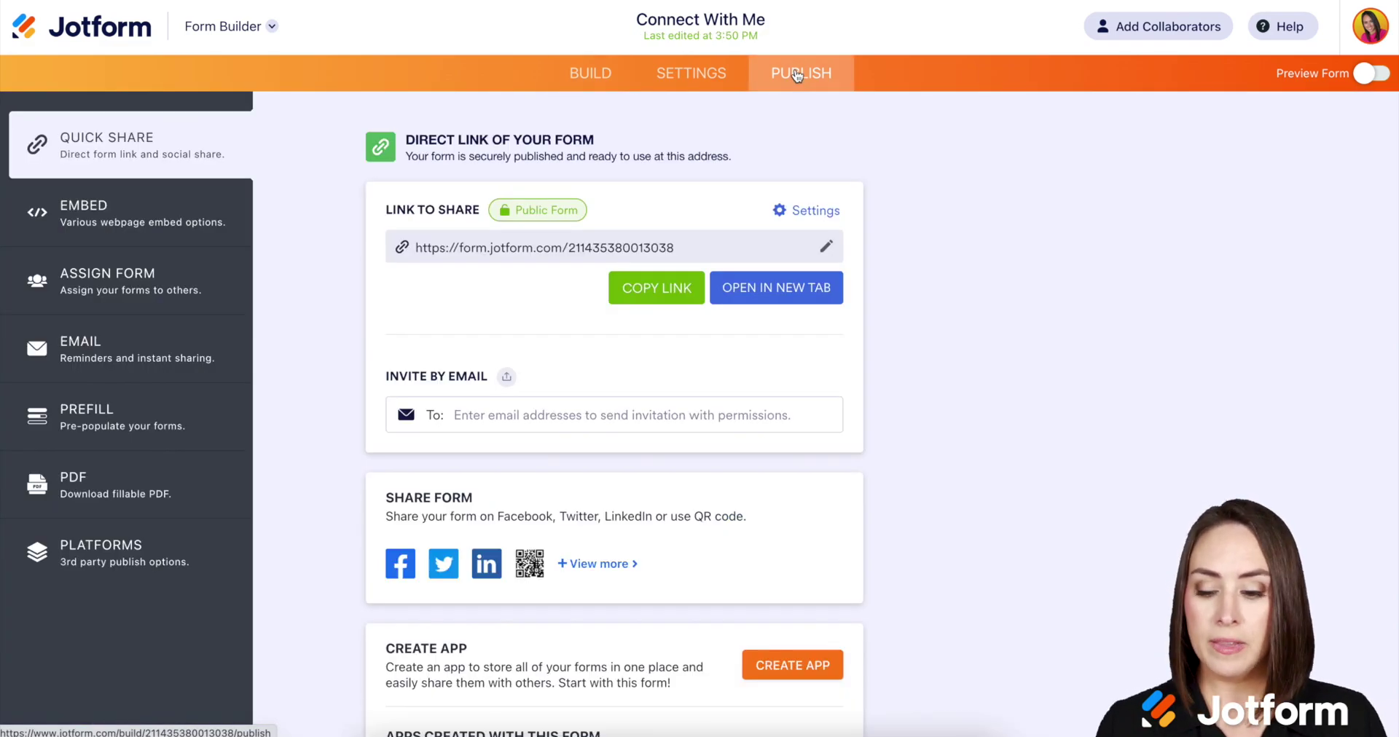
{"action": "left_click", "coordinate": [77, 418]}
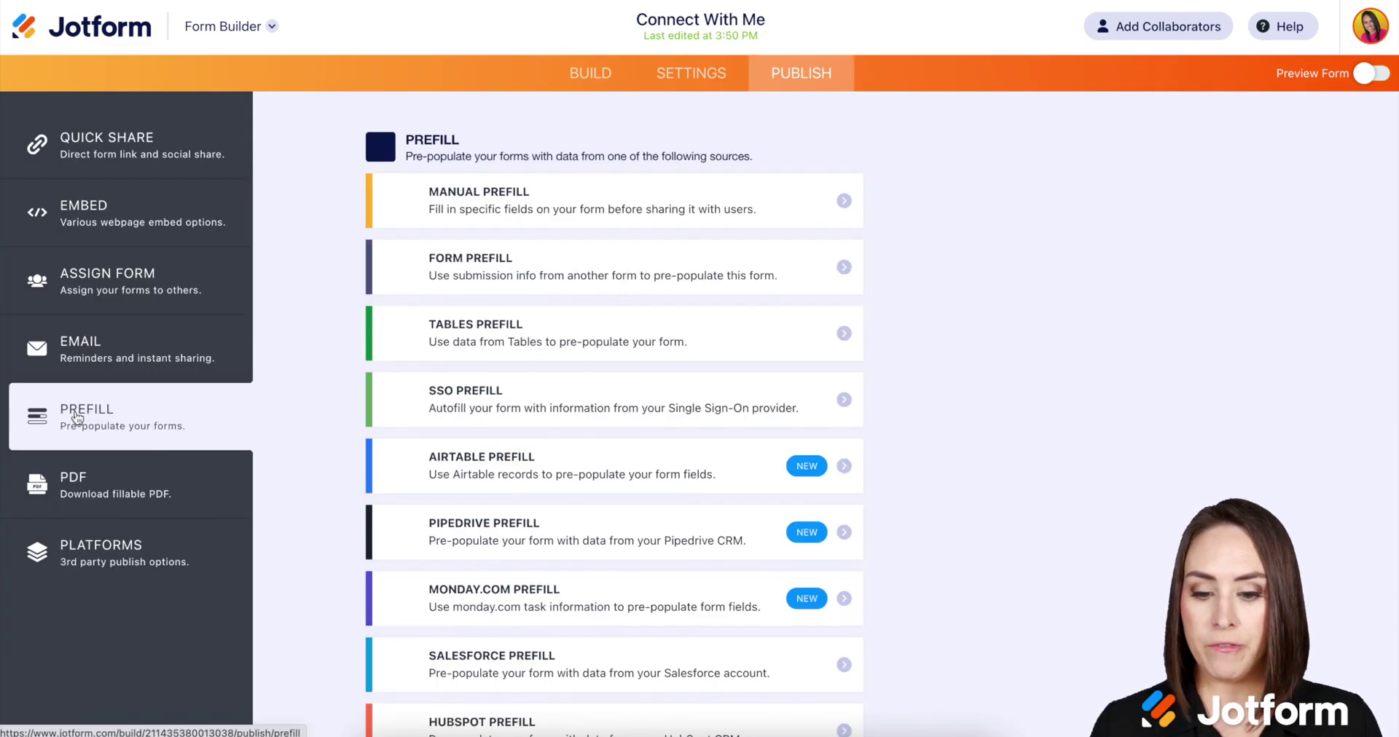
{"action": "left_click", "coordinate": [660, 607]}
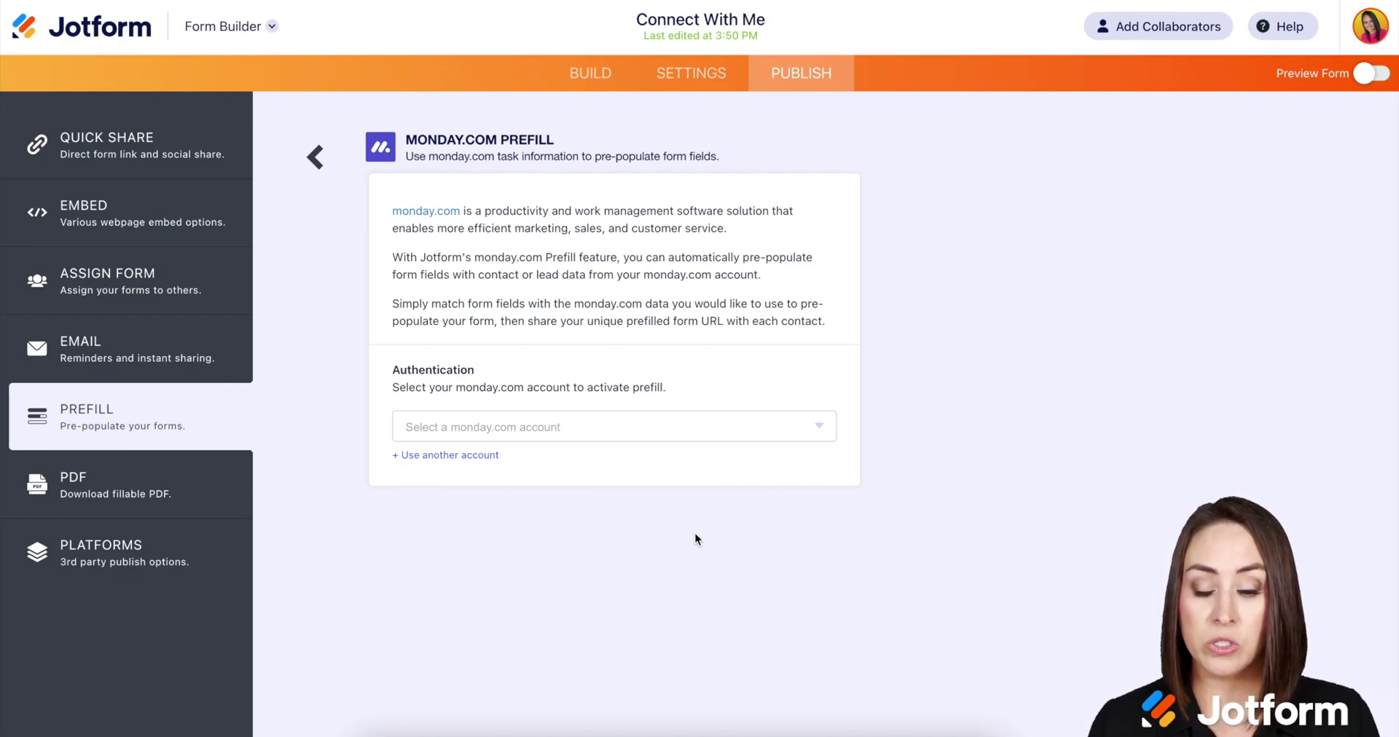
{"action": "left_click", "coordinate": [694, 431]}
{"action": "left_click", "coordinate": [588, 458]}
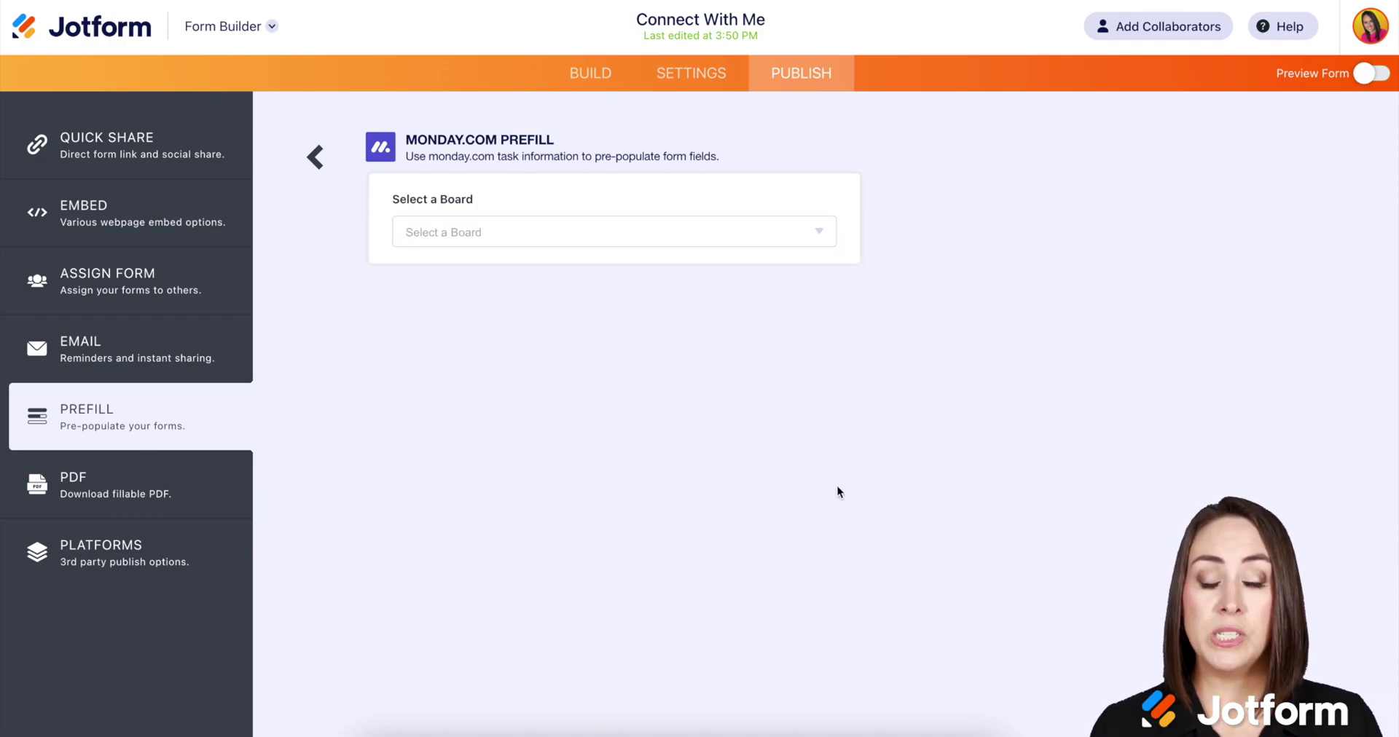
Step: Set the prefill source to the Contacts board and the Primary Contacts group
{"action": "left_click", "coordinate": [671, 238]}
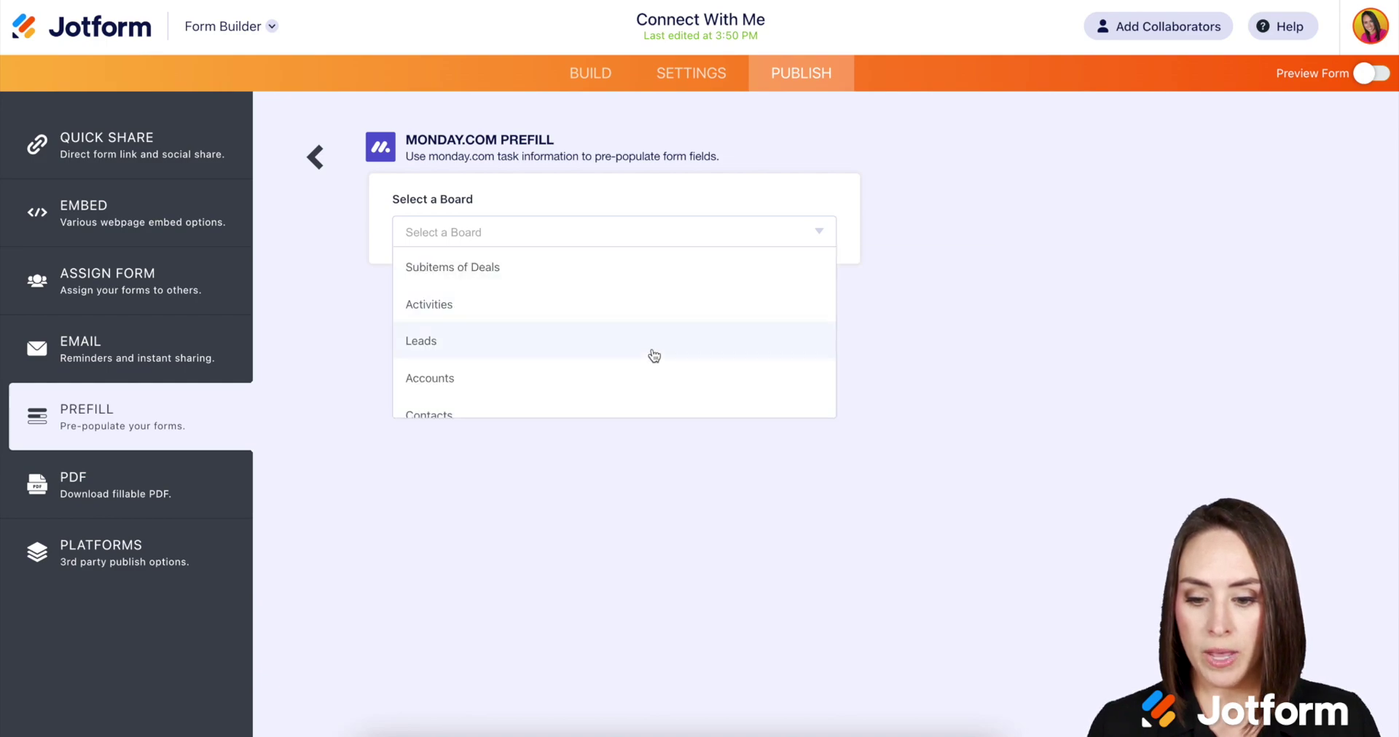
{"action": "scroll", "coordinate": [653, 355], "scroll_direction": "down", "scroll_amount": 1}
{"action": "left_click", "coordinate": [495, 362]}
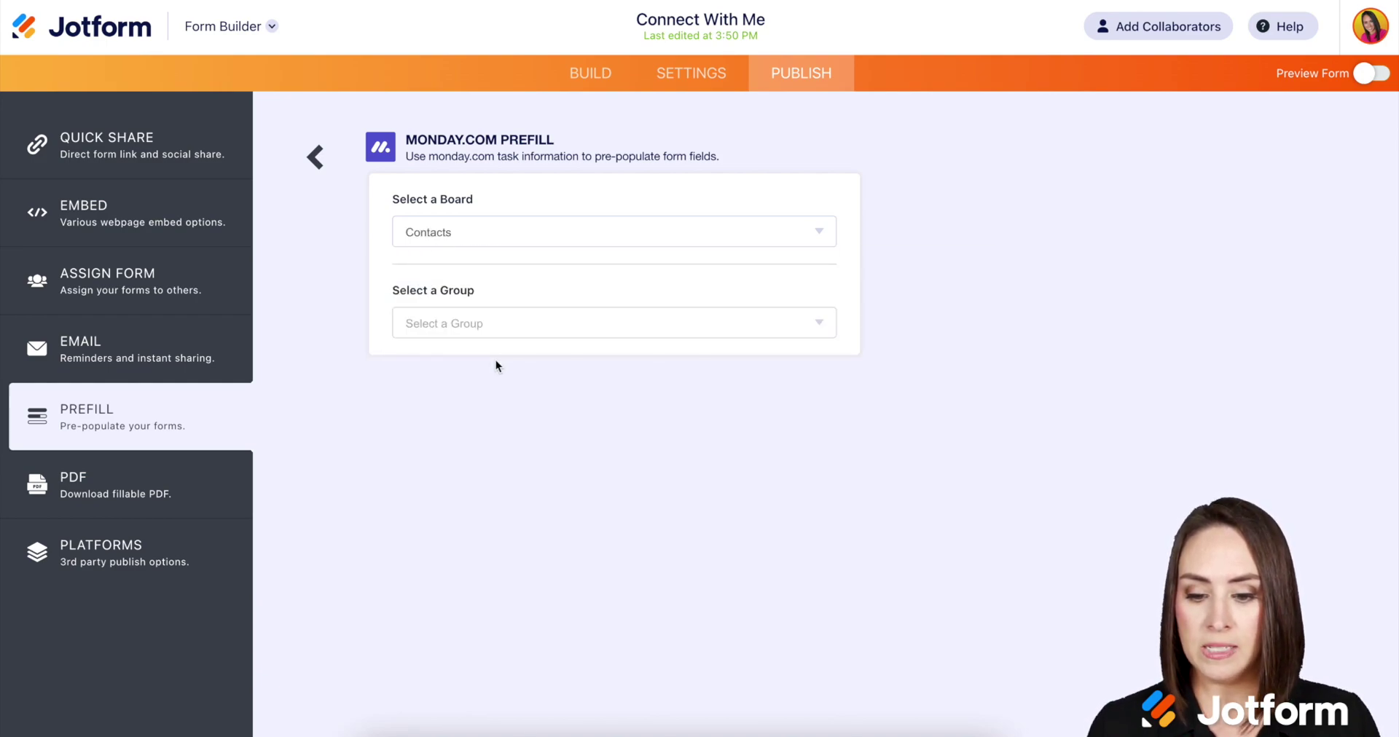
{"action": "left_click", "coordinate": [700, 336]}
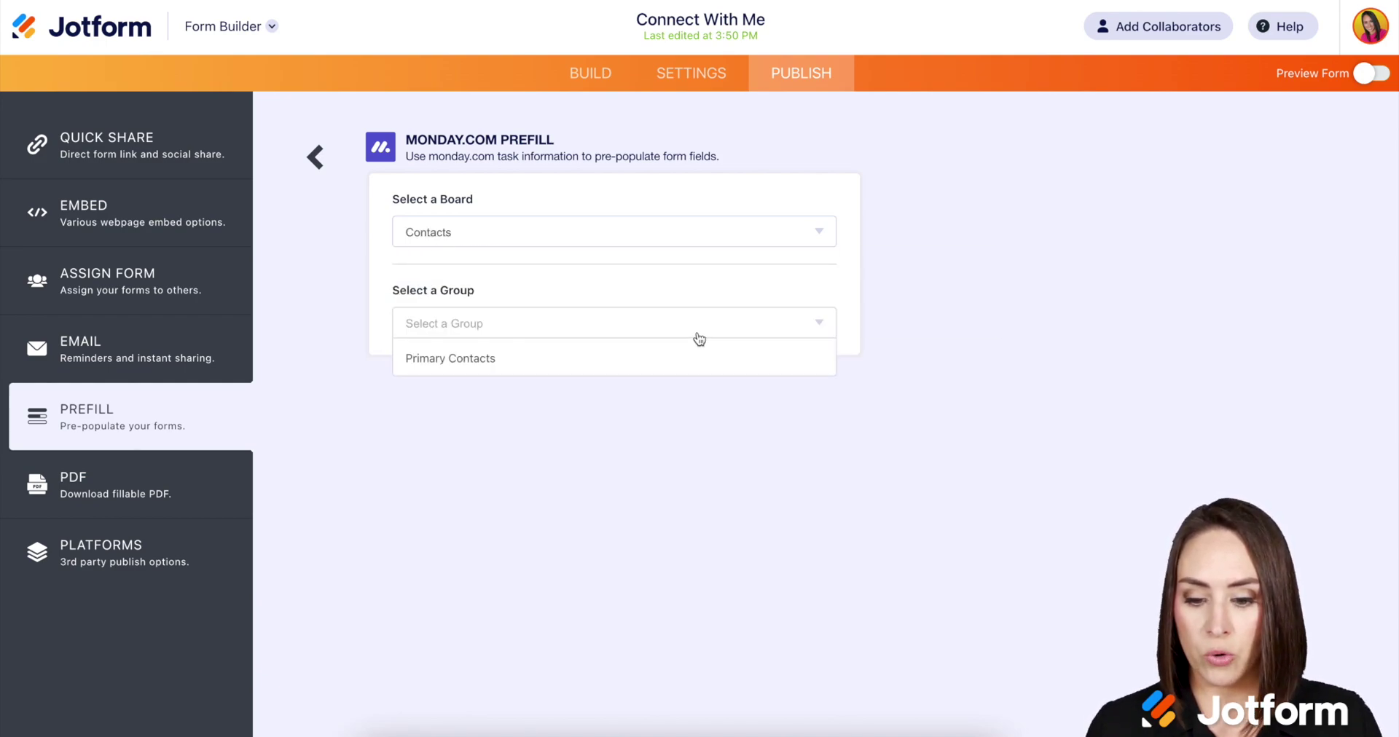
{"action": "left_click", "coordinate": [483, 357]}
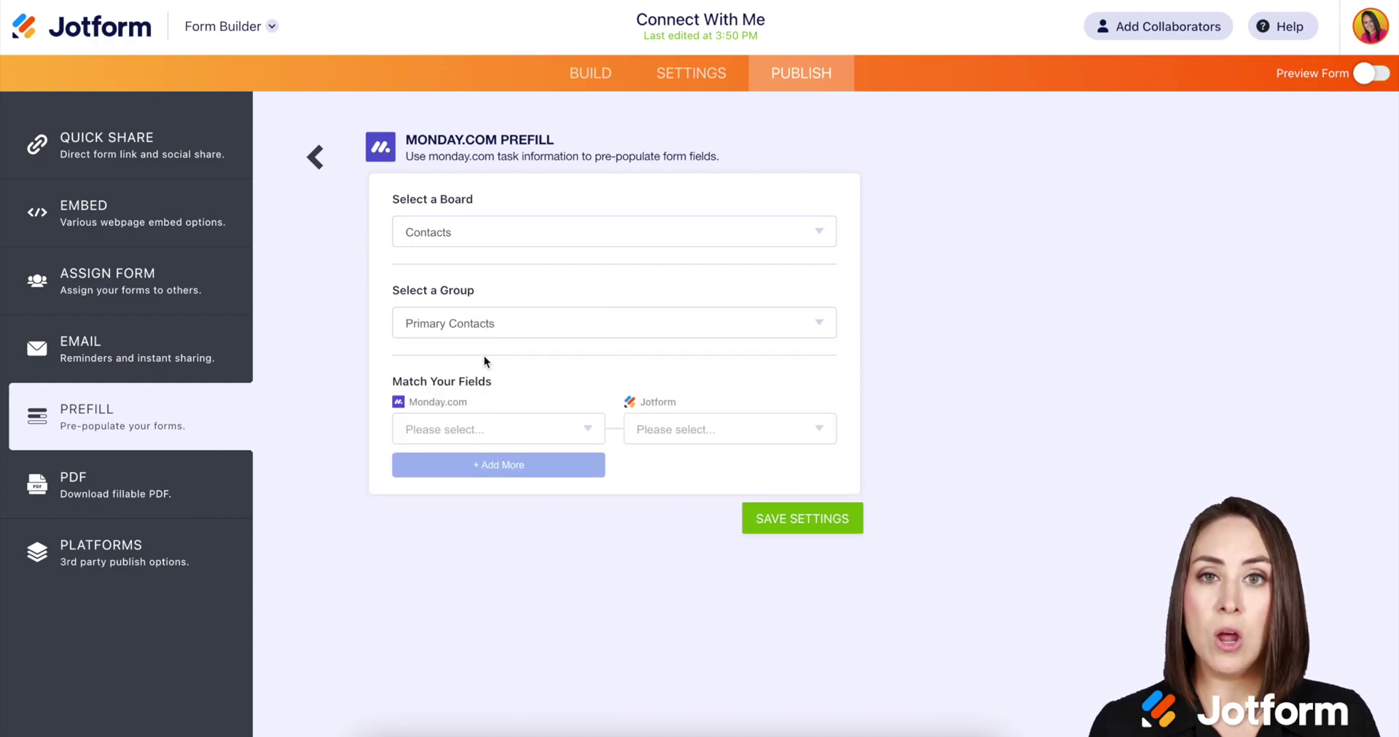
Step: Match the monday.com Name field to the form's Name field
{"action": "left_click", "coordinate": [565, 433]}
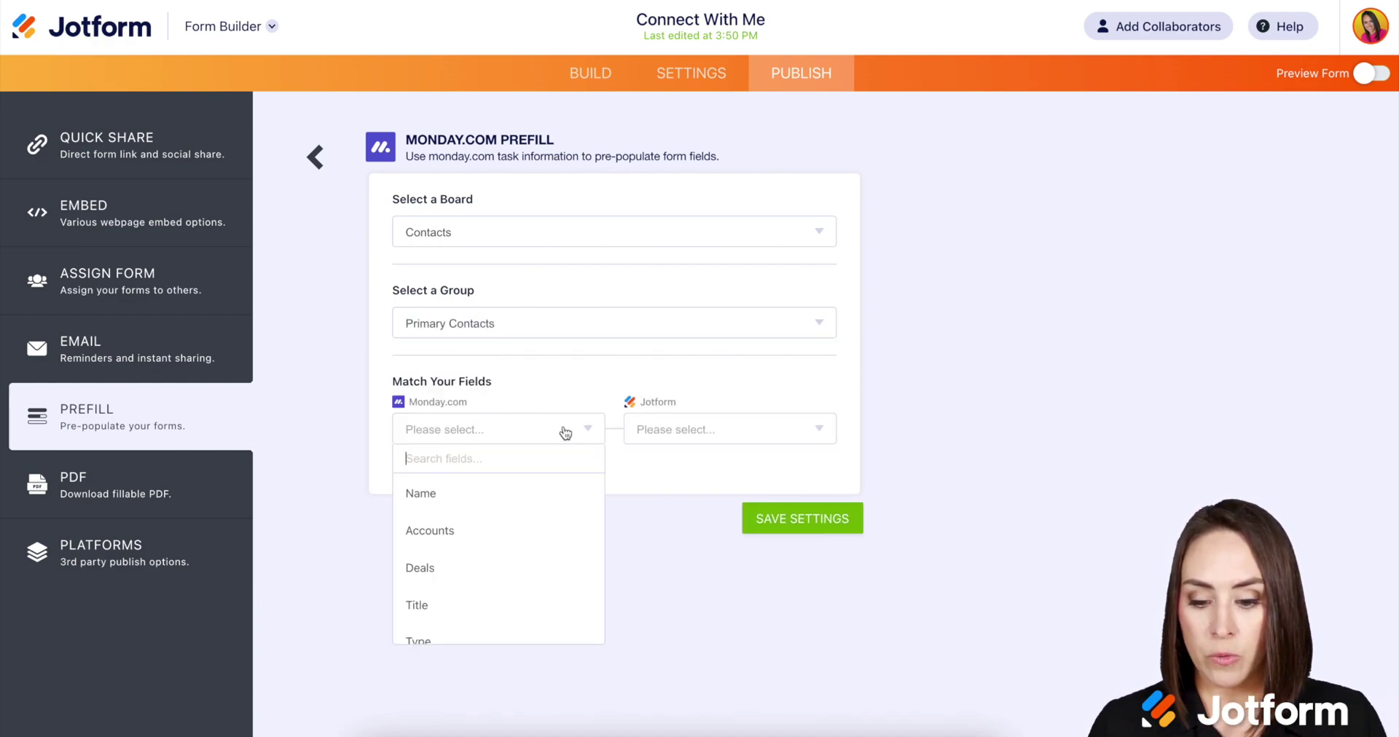
{"action": "left_click", "coordinate": [489, 501]}
{"action": "left_click", "coordinate": [772, 439]}
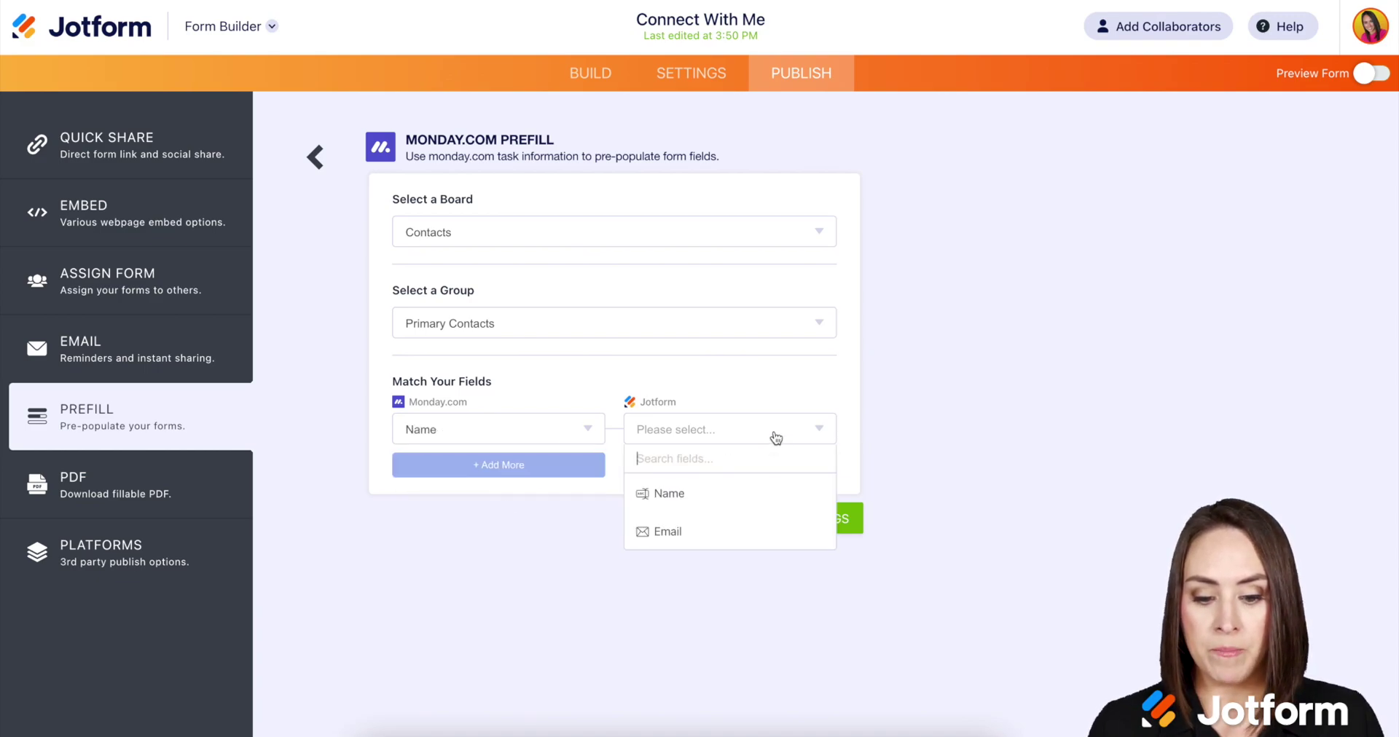
{"action": "left_click", "coordinate": [706, 508]}
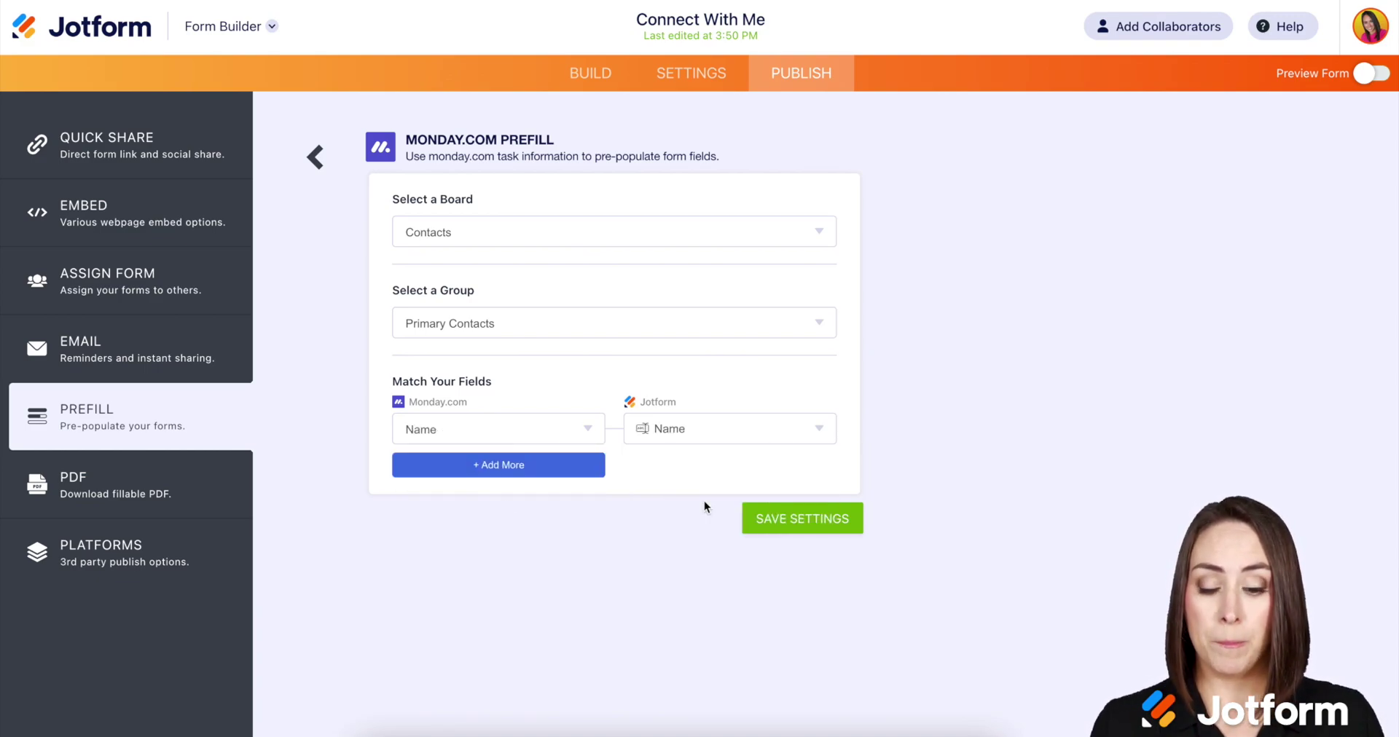
Step: Add a second field match linking the monday.com Email field to the form's Email field
{"action": "left_click", "coordinate": [587, 465]}
{"action": "left_click", "coordinate": [502, 472]}
{"action": "scroll", "coordinate": [446, 663], "scroll_direction": "down", "scroll_amount": 3}
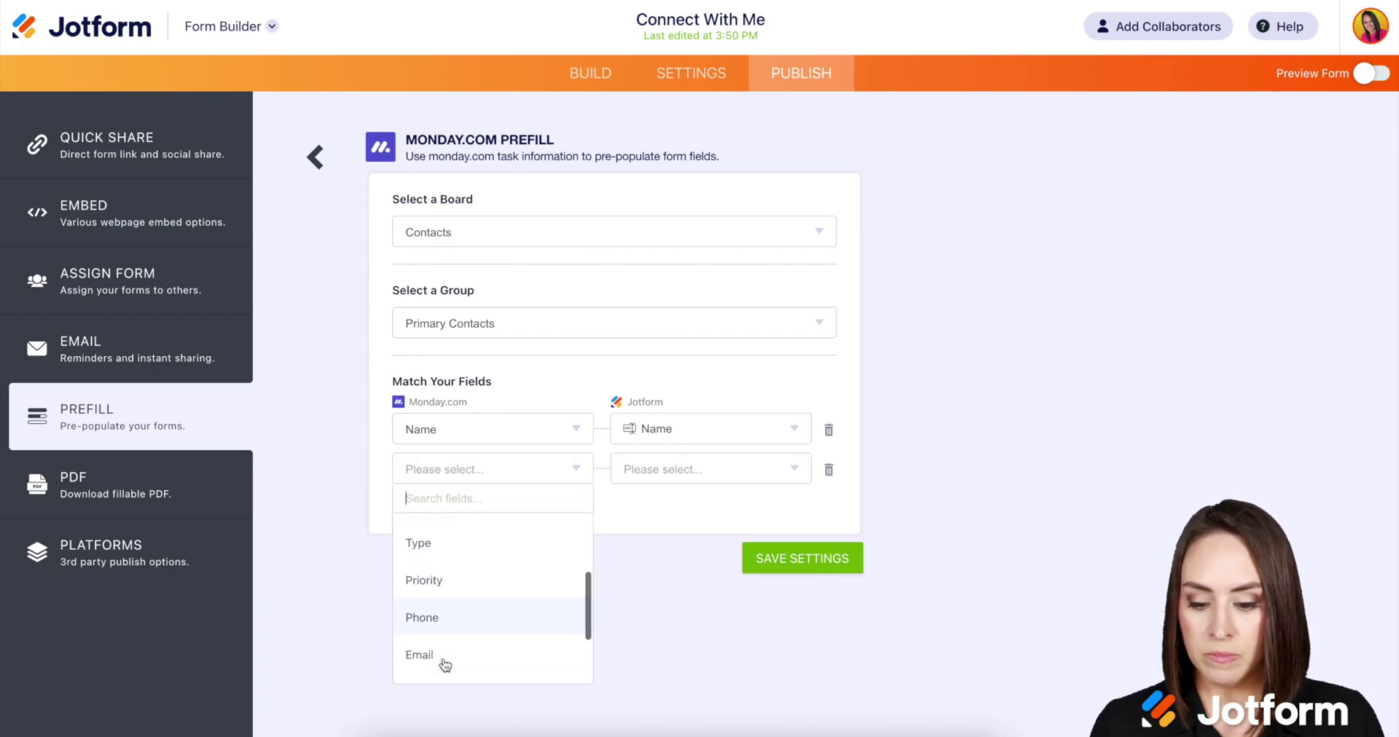
{"action": "scroll", "coordinate": [445, 665], "scroll_direction": "down", "scroll_amount": 2}
{"action": "left_click", "coordinate": [431, 583]}
{"action": "left_click", "coordinate": [772, 483]}
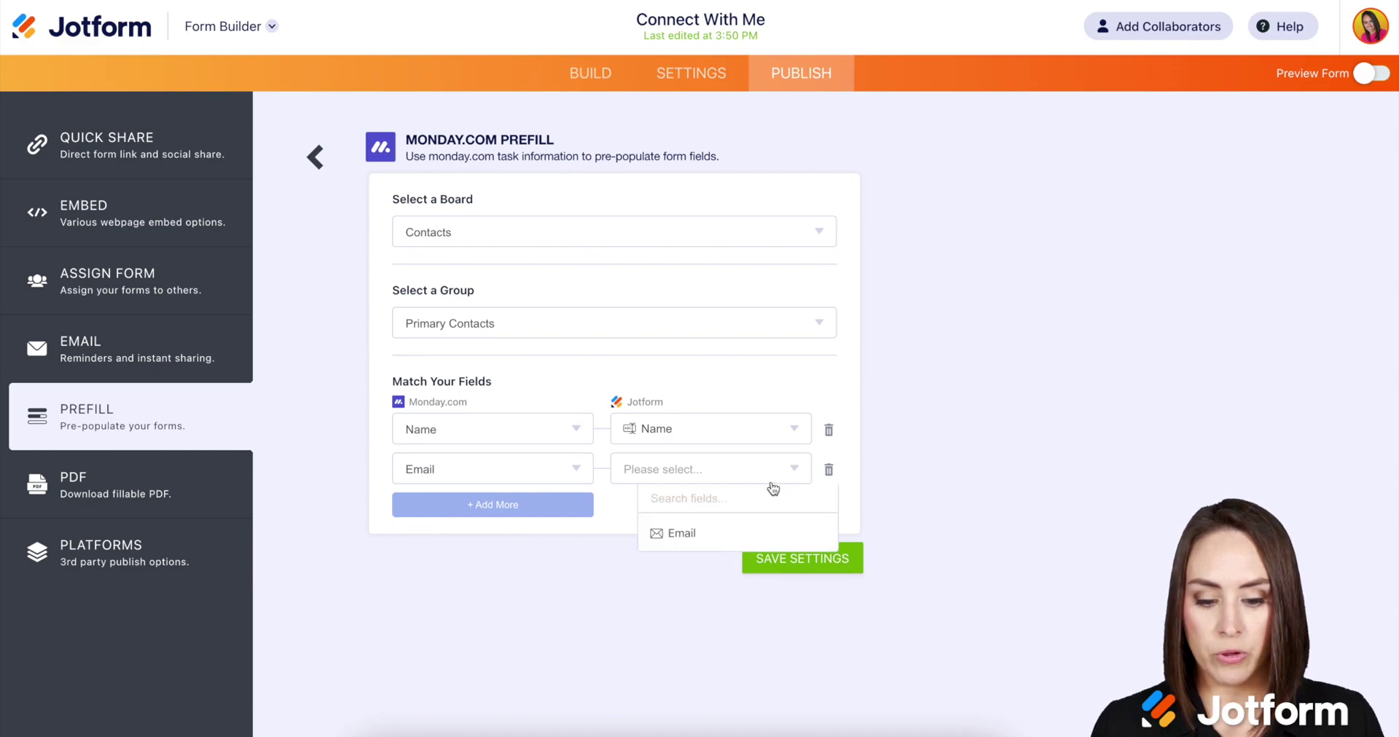
{"action": "left_click", "coordinate": [704, 533]}
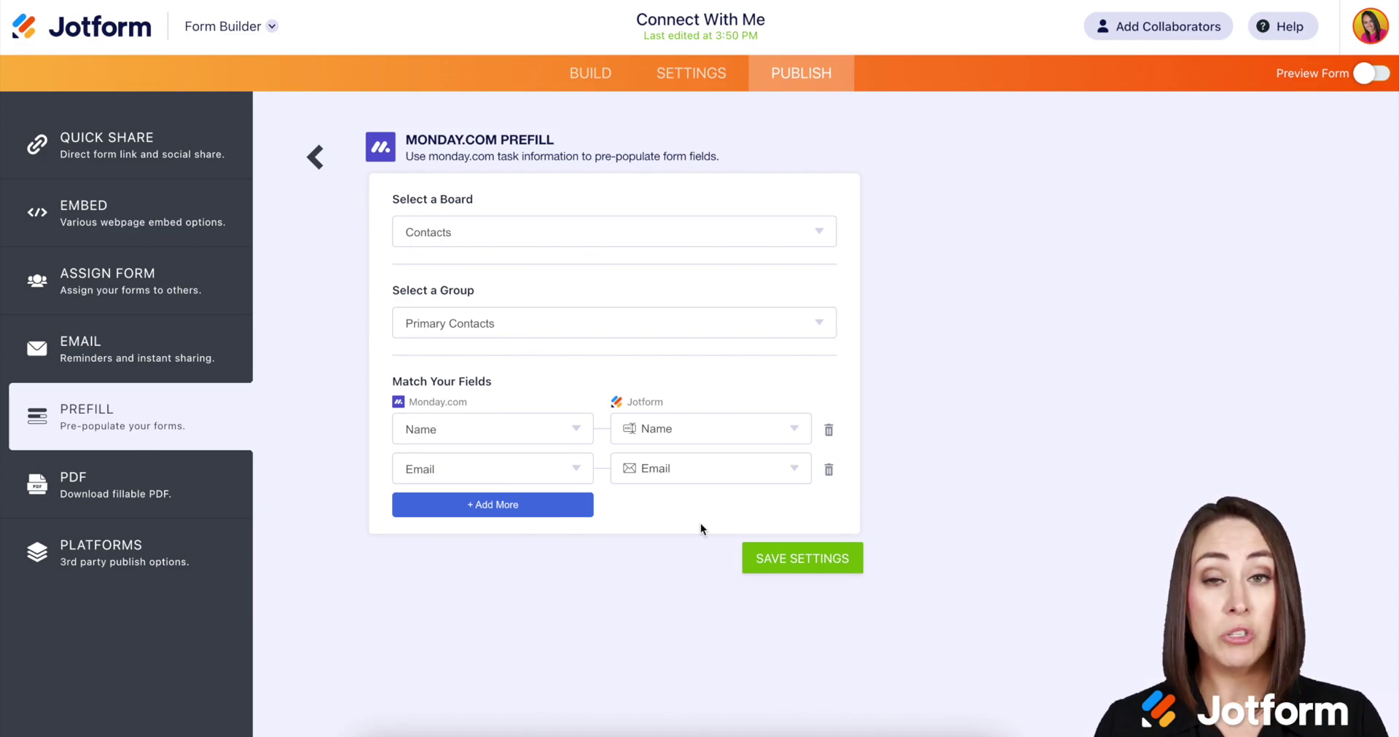
Step: Save the monday.com prefill settings and start a new prefill entry
{"action": "left_click", "coordinate": [793, 567]}
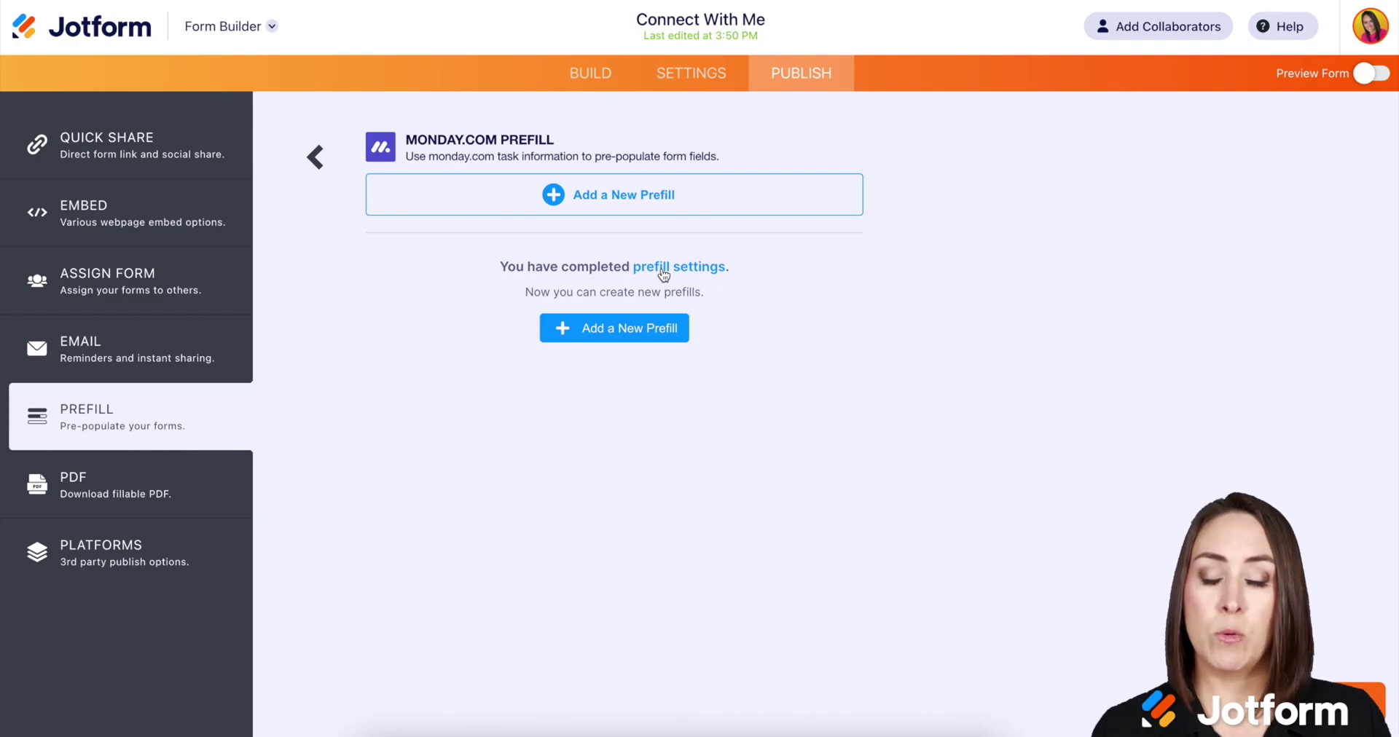
{"action": "left_click", "coordinate": [612, 200]}
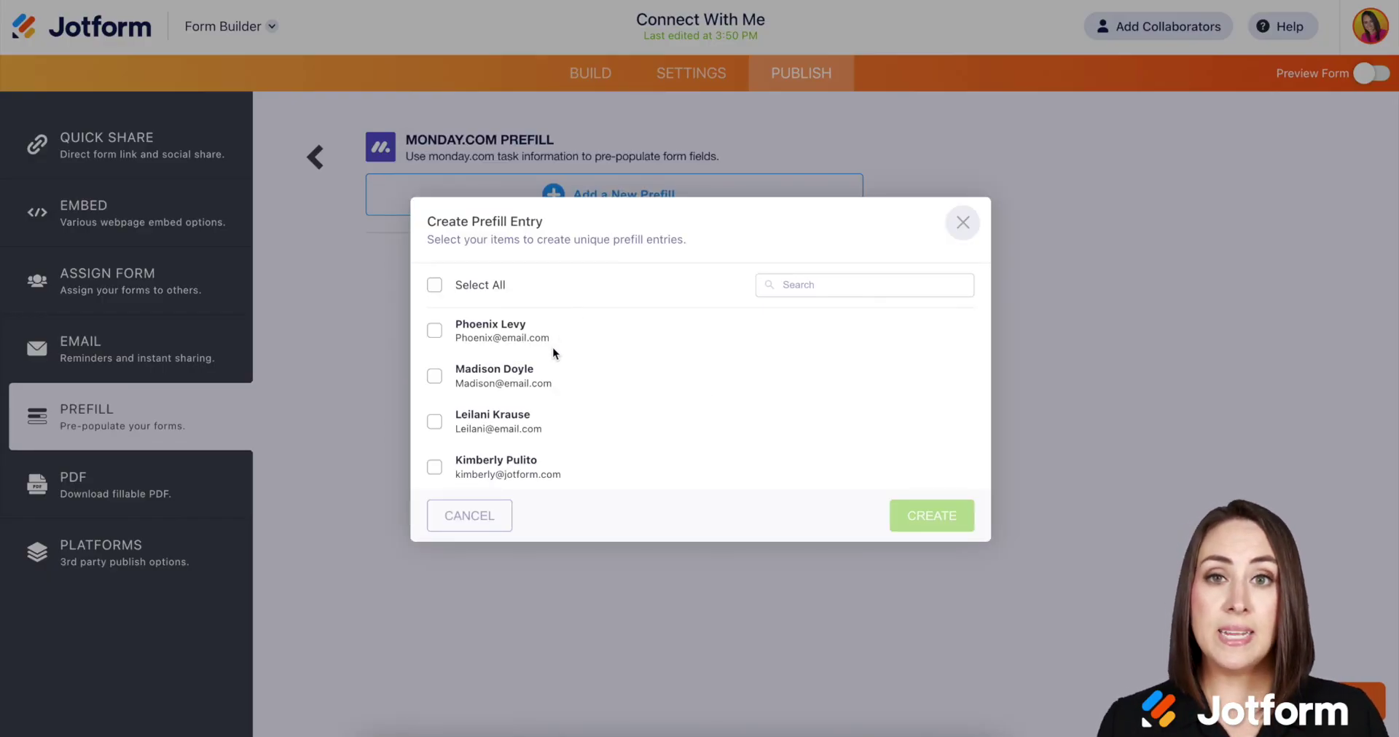
{"action": "left_click", "coordinate": [434, 467]}
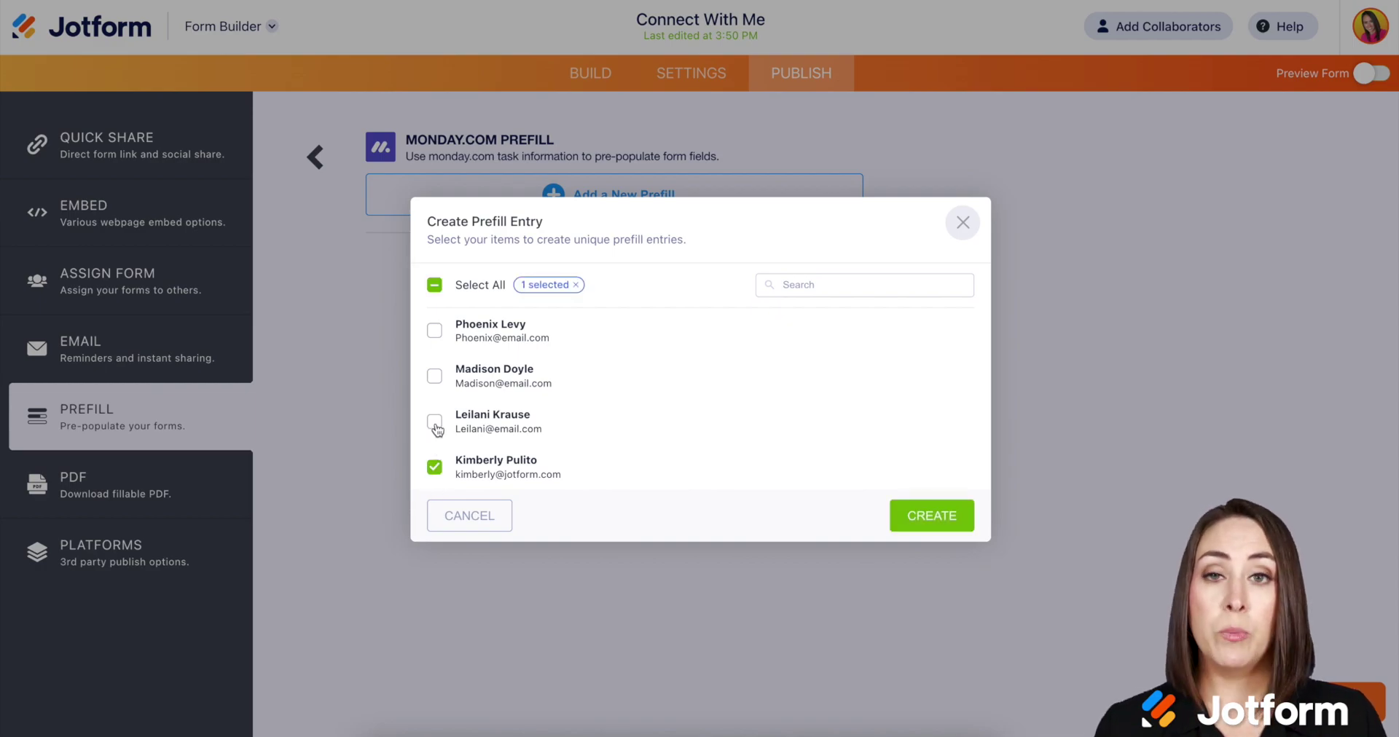
{"action": "left_click", "coordinate": [435, 422]}
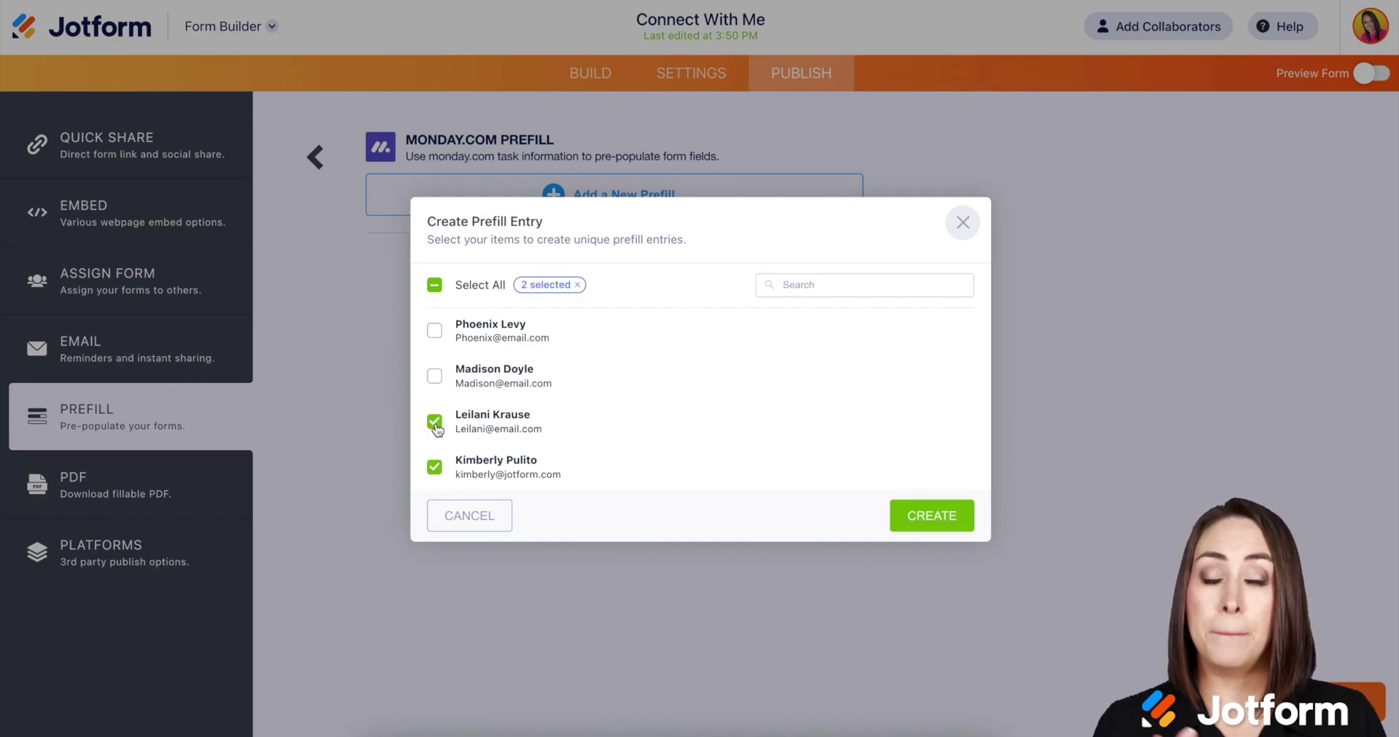
{"action": "left_click", "coordinate": [435, 467]}
{"action": "left_click", "coordinate": [434, 423]}
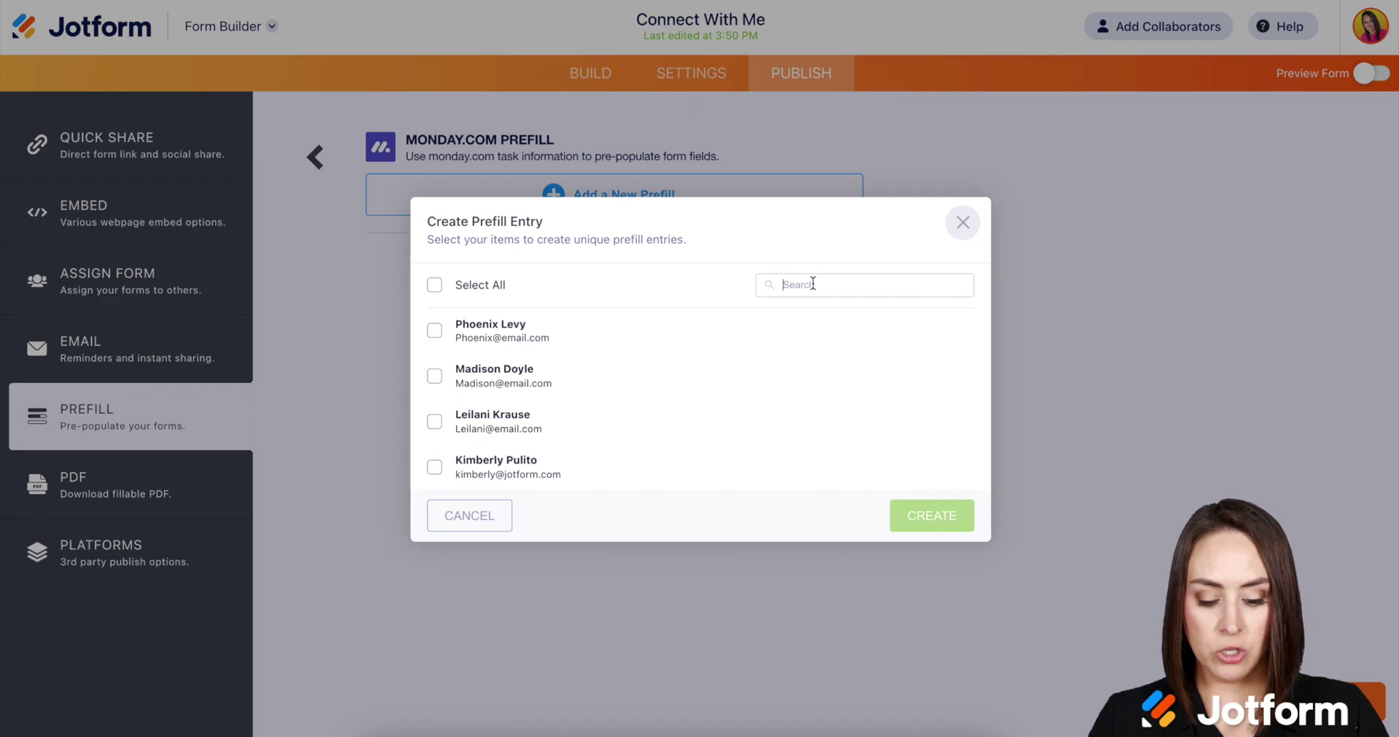
Step: Search the contacts by the desired contact's first name, select the matching contact and create the prefill entry
{"action": "type", "text": "kimberly"}
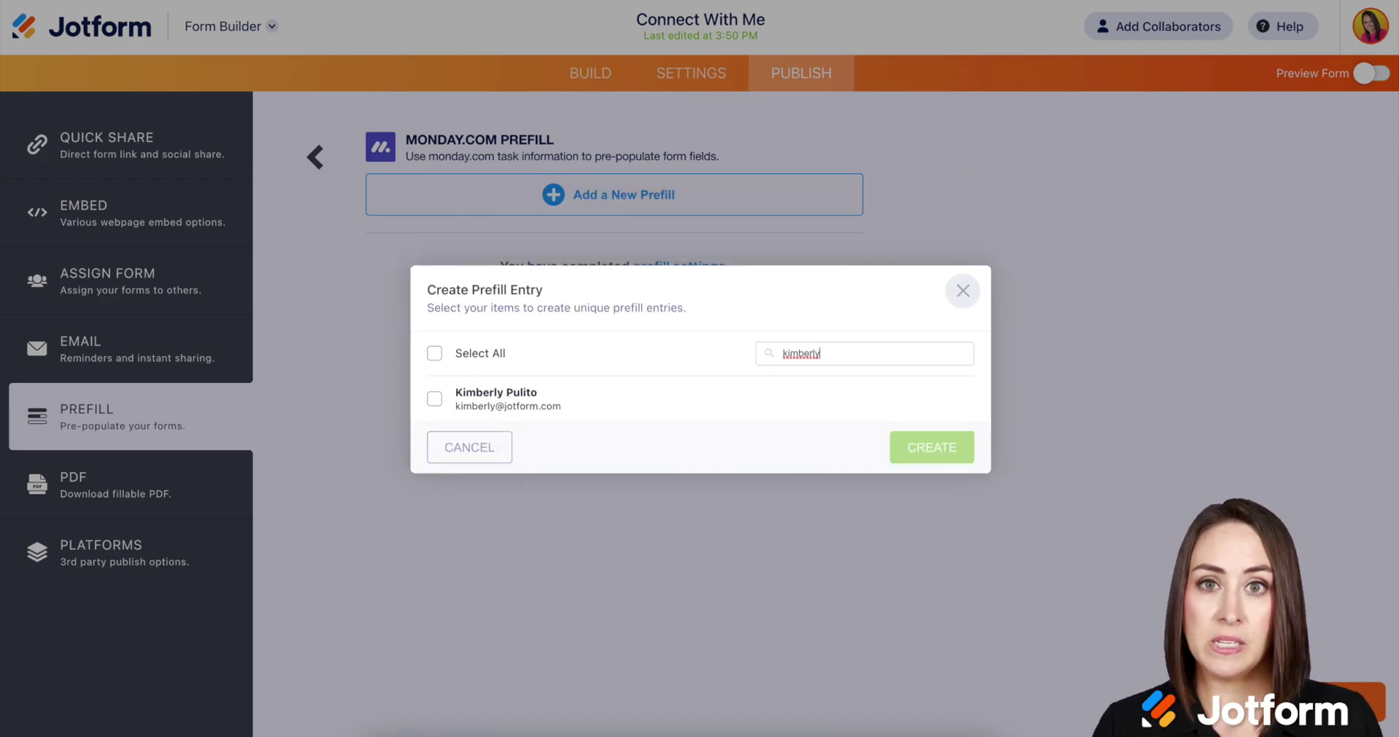
{"action": "left_click", "coordinate": [435, 399]}
{"action": "left_click", "coordinate": [930, 447]}
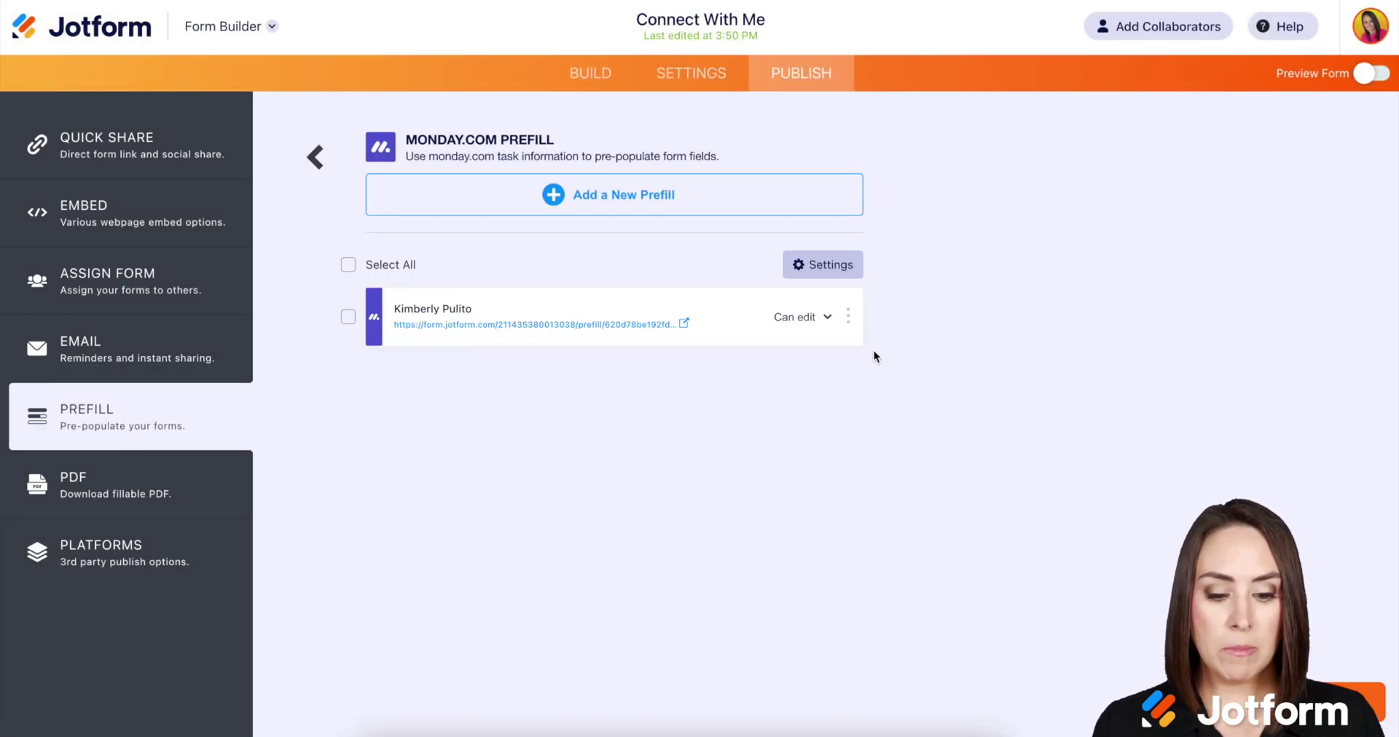
Step: Review the new prefill entry's access choices and available actions, and open its prefilled form link
{"action": "left_click", "coordinate": [826, 320]}
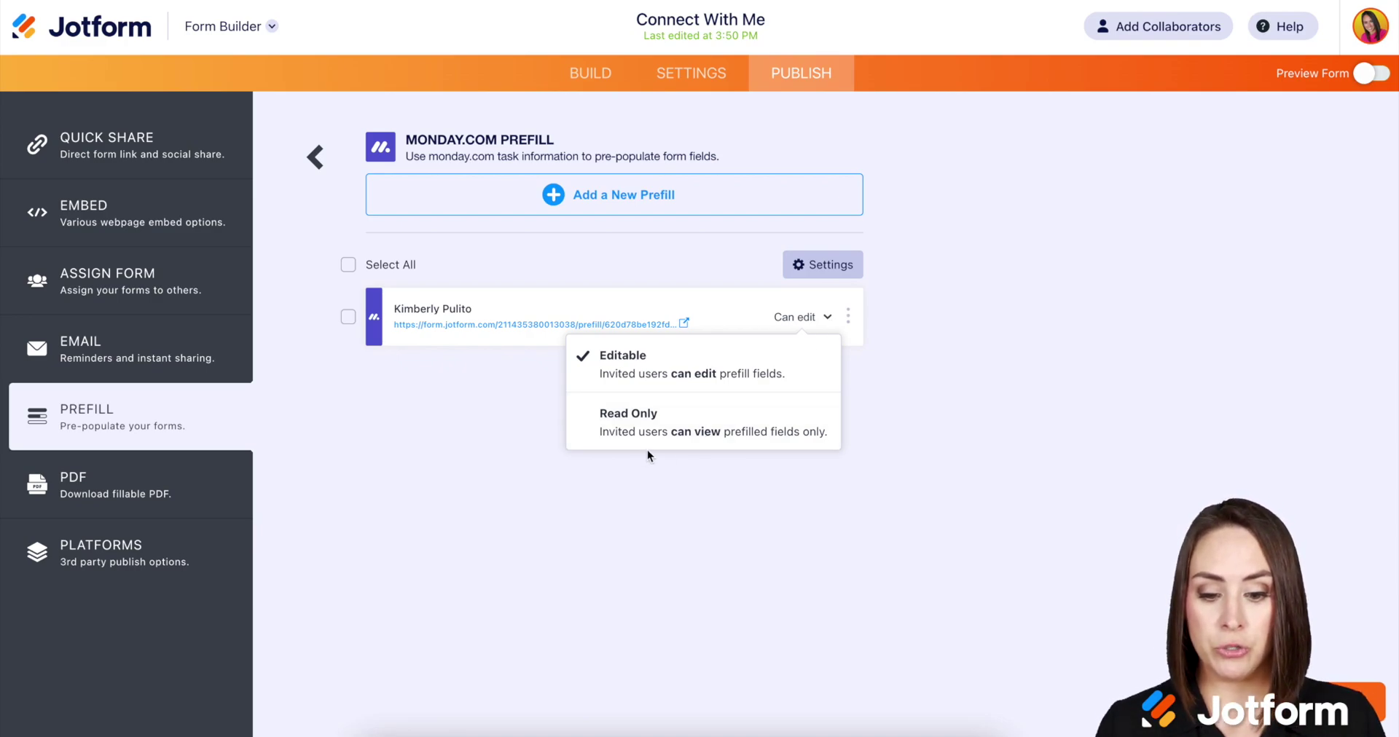
{"action": "left_click", "coordinate": [850, 322]}
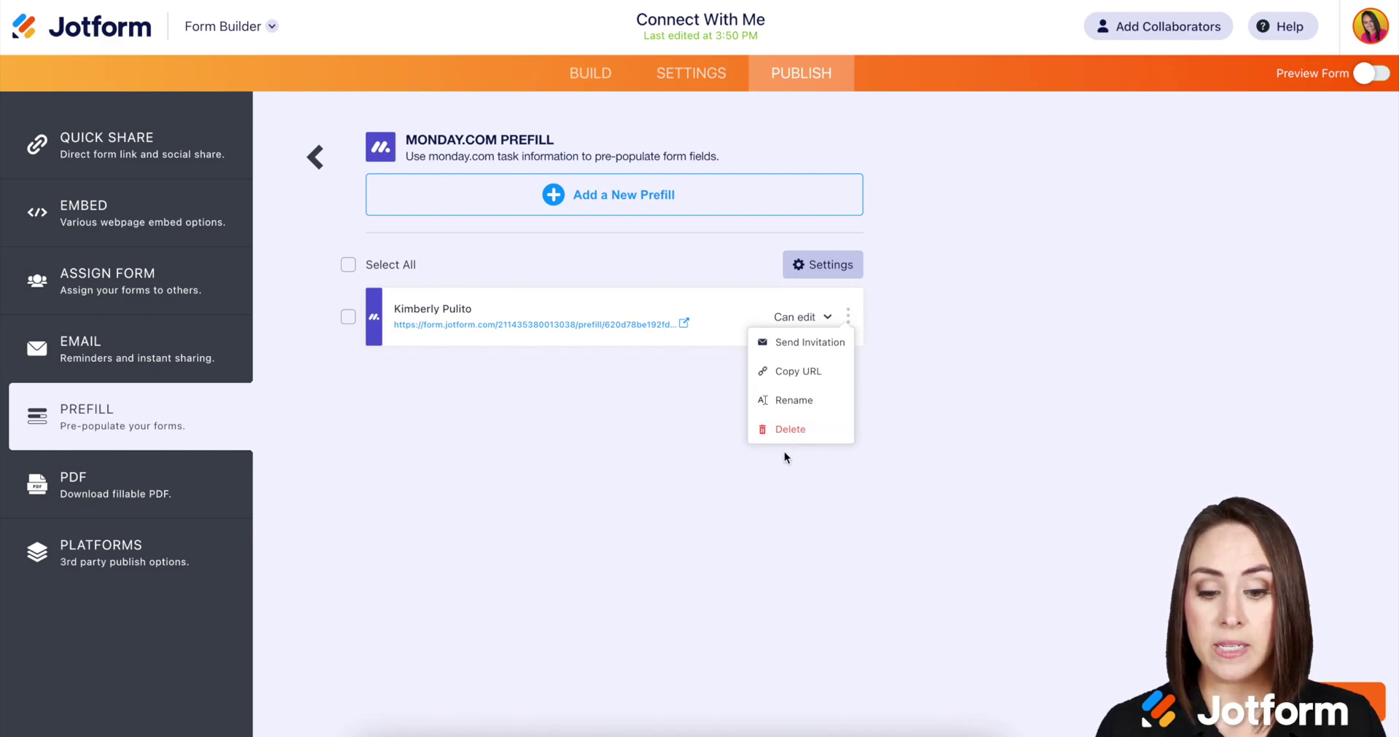
{"action": "left_click", "coordinate": [644, 326]}
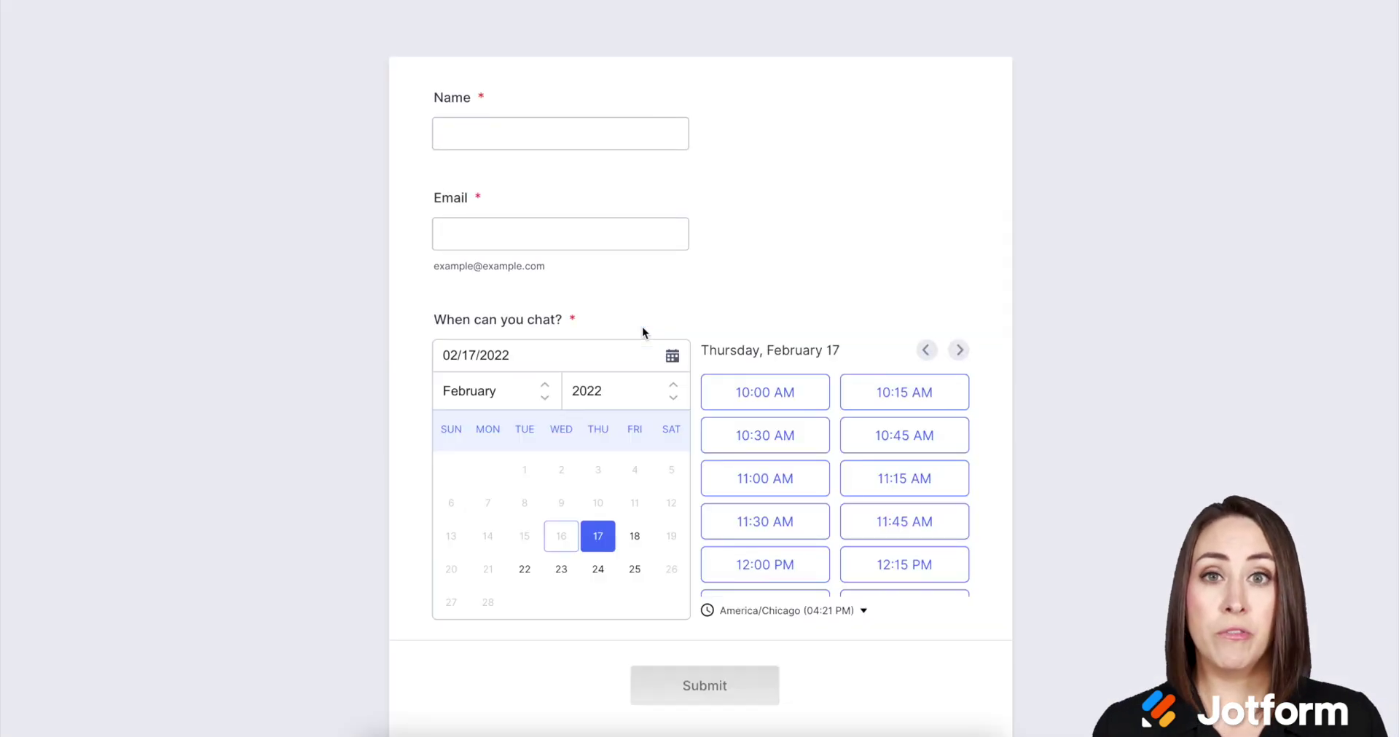